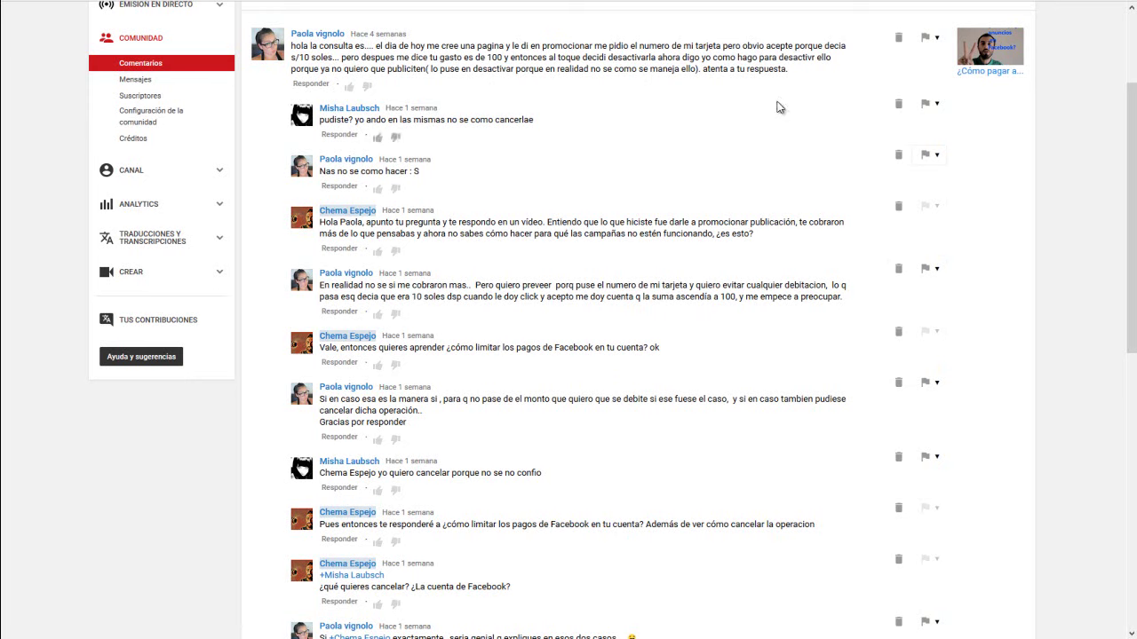
# Highlight the reply's question "¿cómo limitar los pagos de Facebook en tu cuenta?" through the end of its line, and switch to Facebook Ads Manager.
pyautogui.moveTo(445, 529); pyautogui.dragTo(817, 533)
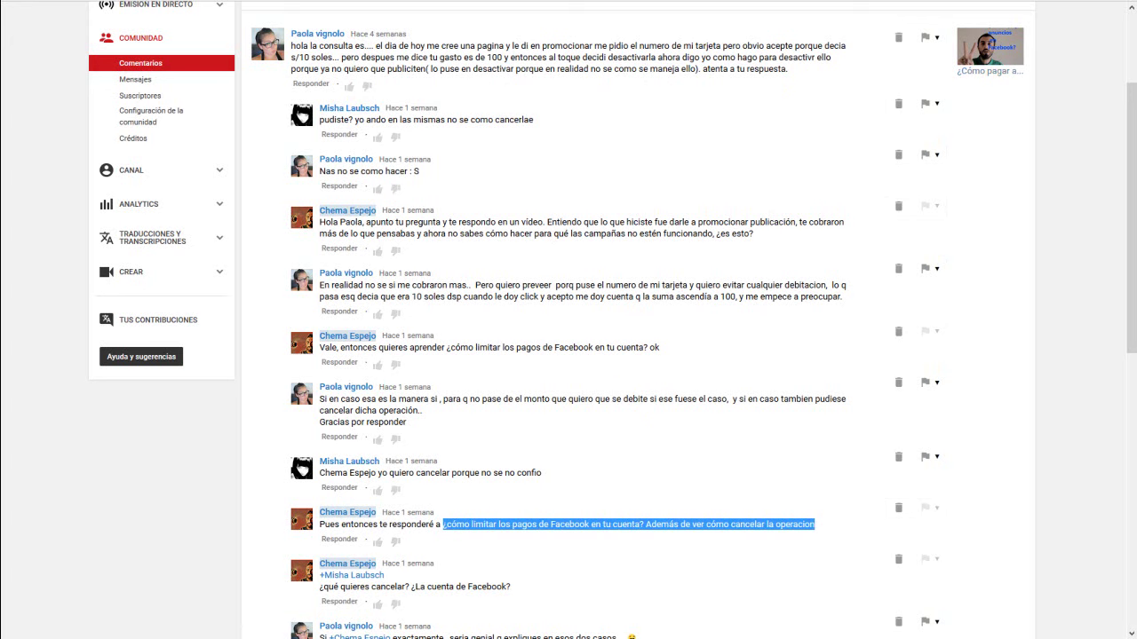
pyautogui.click(417, 617)
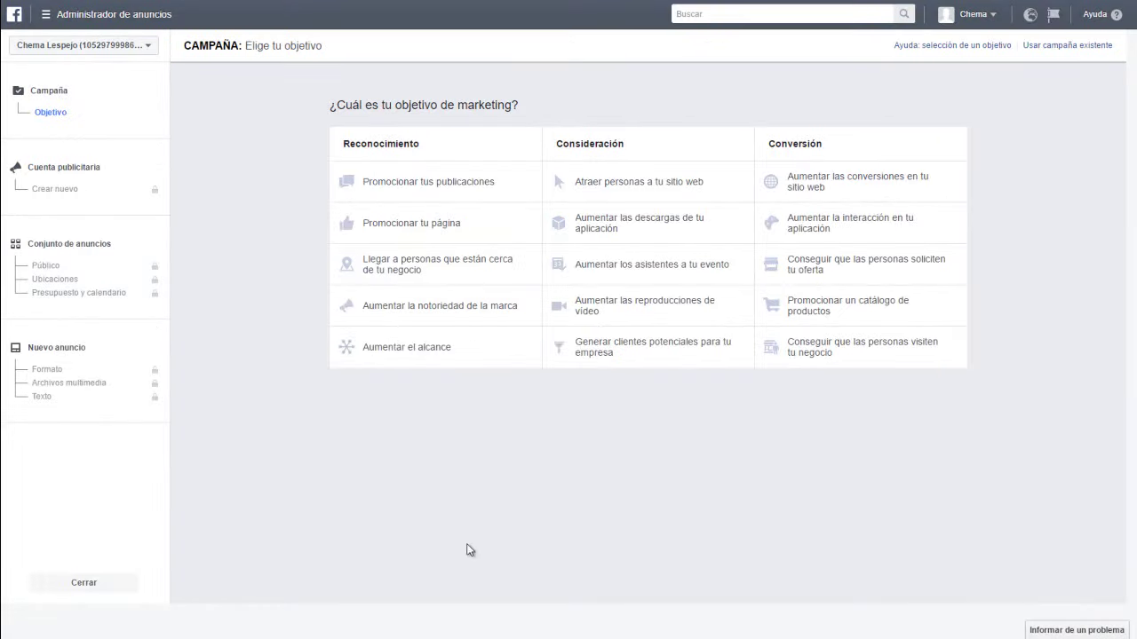
# Close the open campaign form and start a new campaign with the objective "Atraer personas a tu sitio web".
pyautogui.click(106, 584)
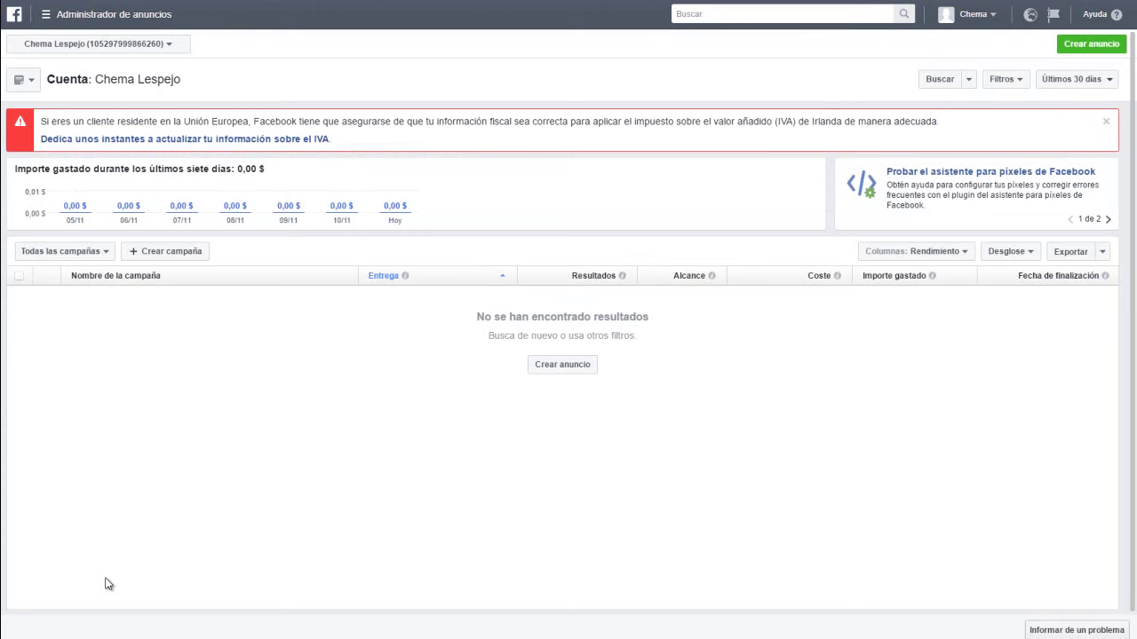
pyautogui.click(171, 253)
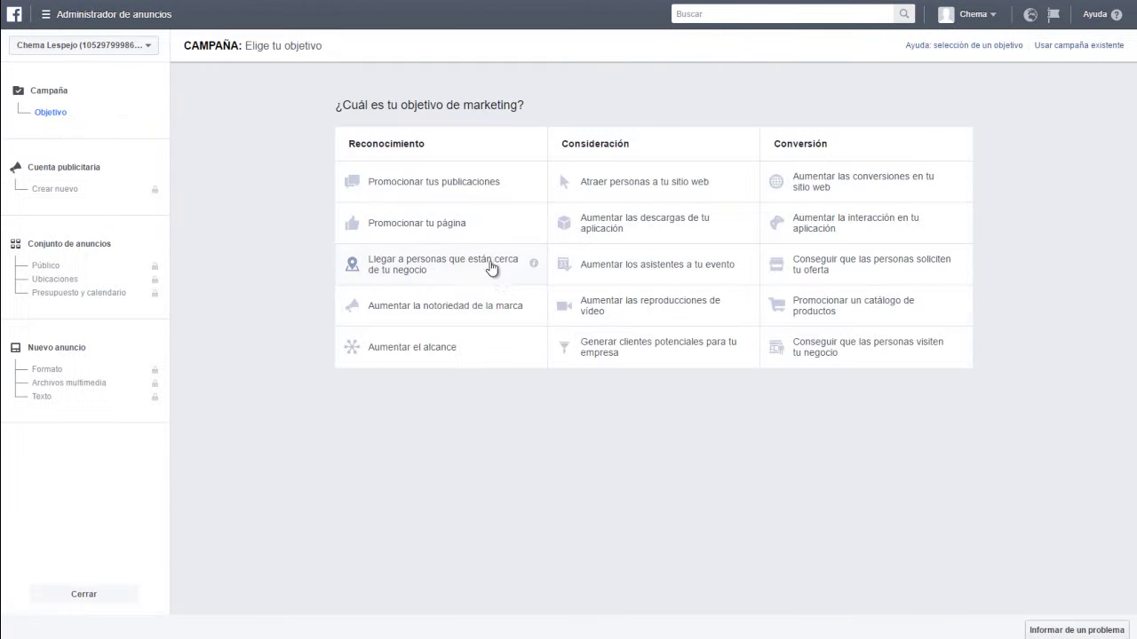
pyautogui.click(707, 183)
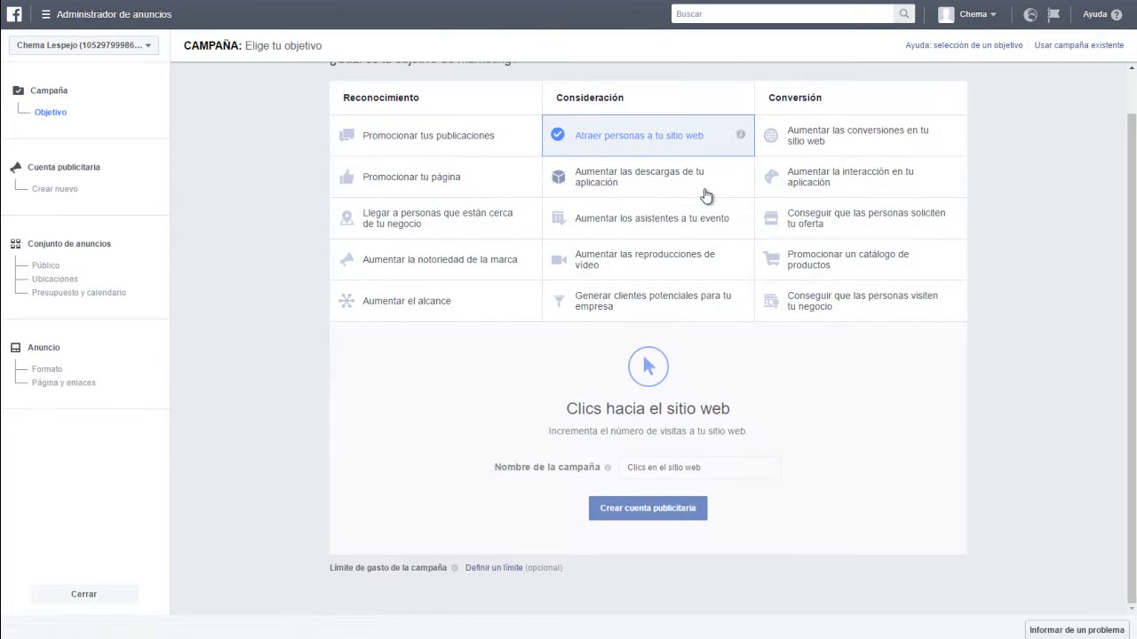
# Try to define a campaign spending limit of 20, leaving the campaign name as "Clics en el sitio web".
pyautogui.tripleClick(670, 468)
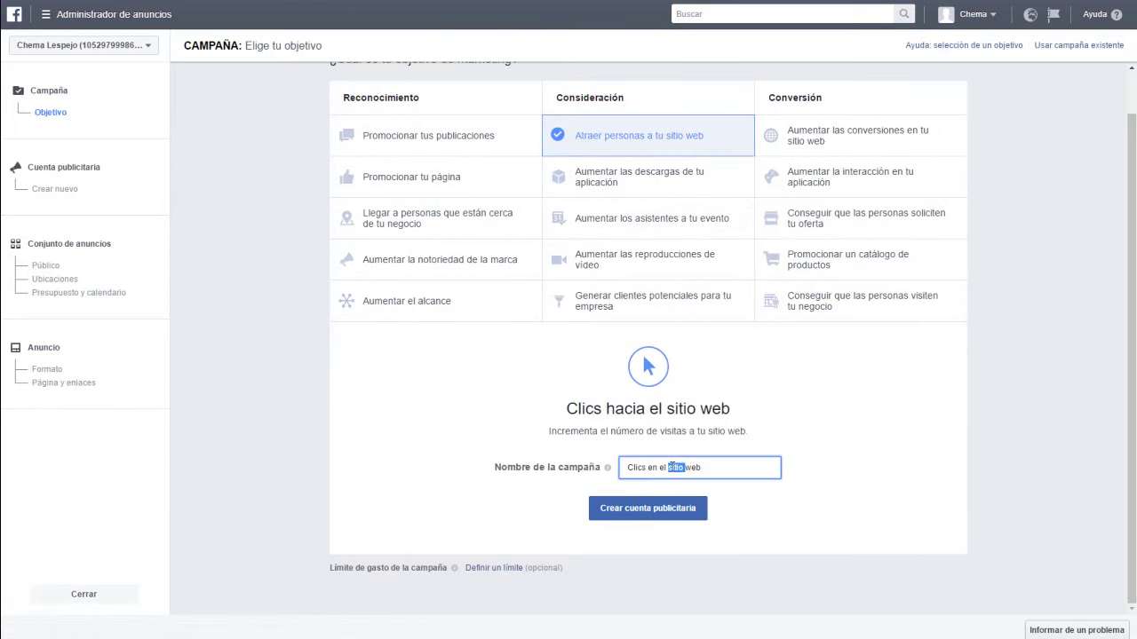
pyautogui.click(671, 471)
pyautogui.click(517, 571)
pyautogui.write('20')
pyautogui.click(414, 515)
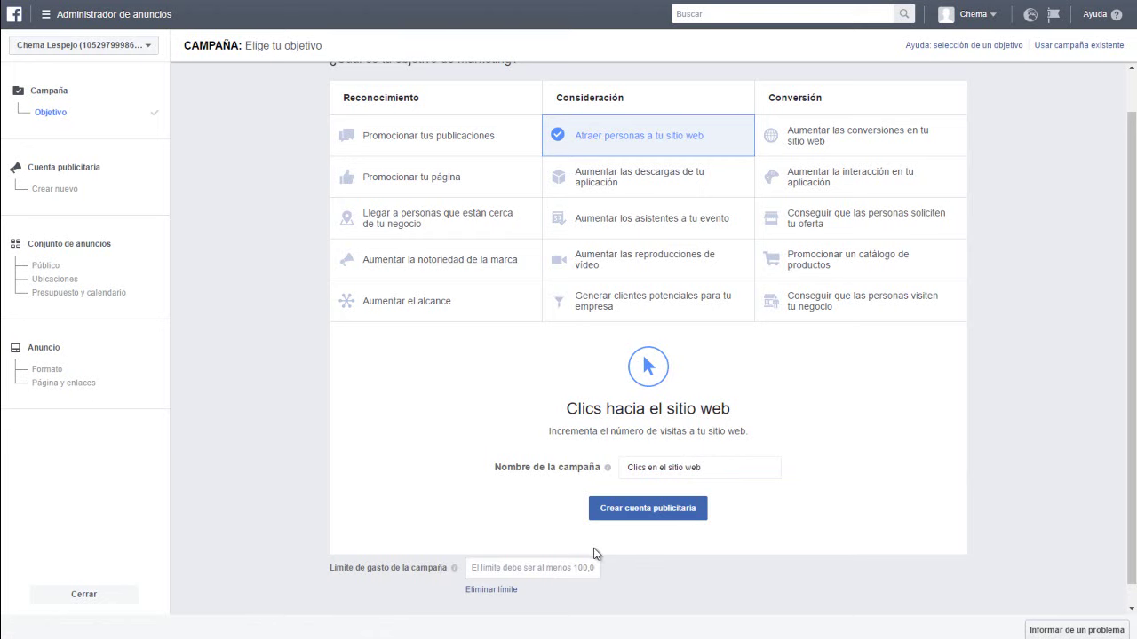
pyautogui.click(511, 570)
pyautogui.write('20')
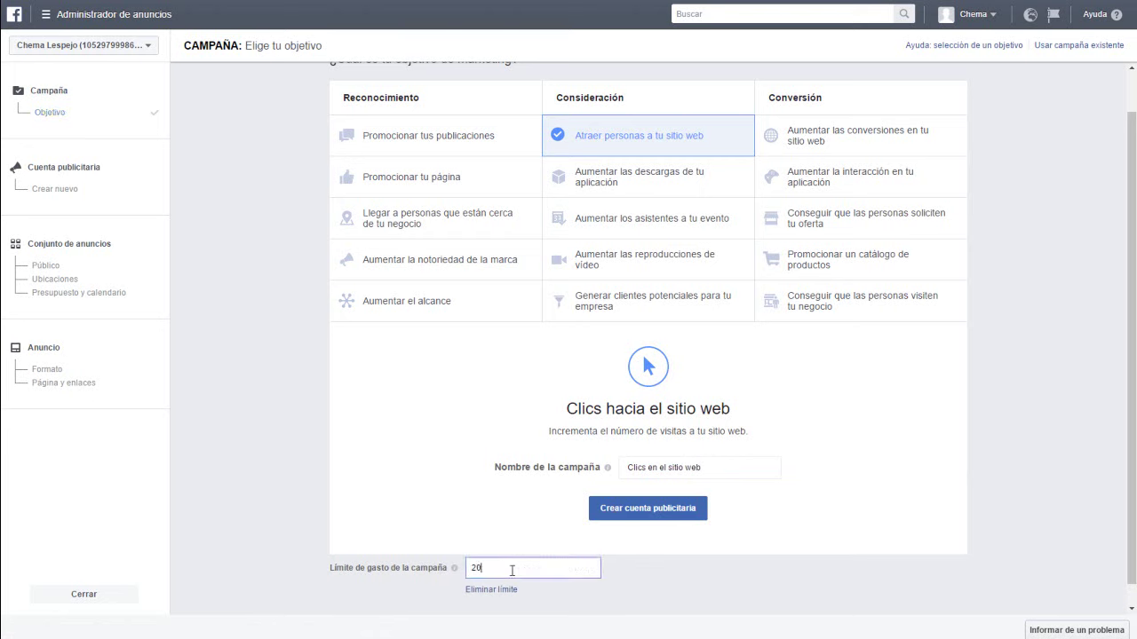
pyautogui.click(644, 466)
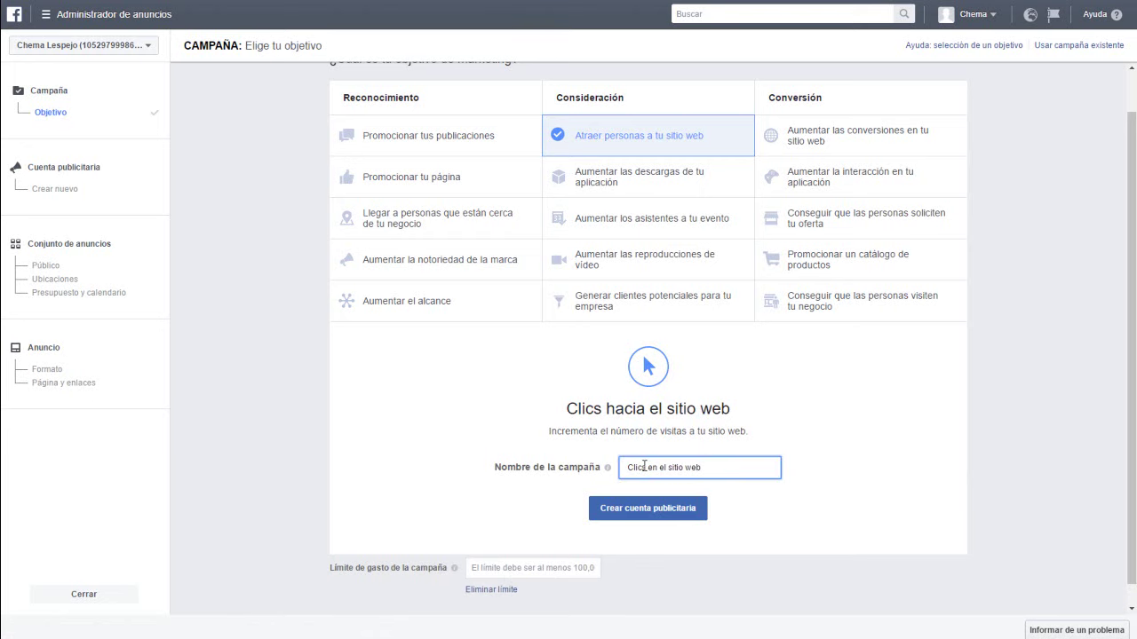
# Set the campaign spending limit to 100 € and remove the limit again.
pyautogui.click(547, 572)
pyautogui.write('100')
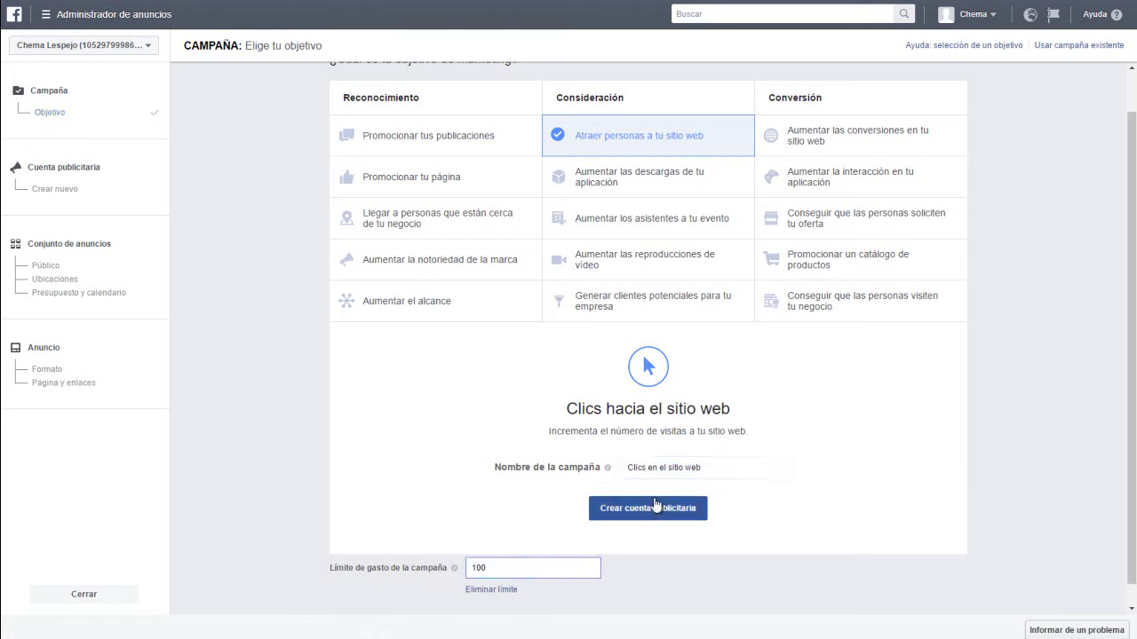
pyautogui.click(670, 470)
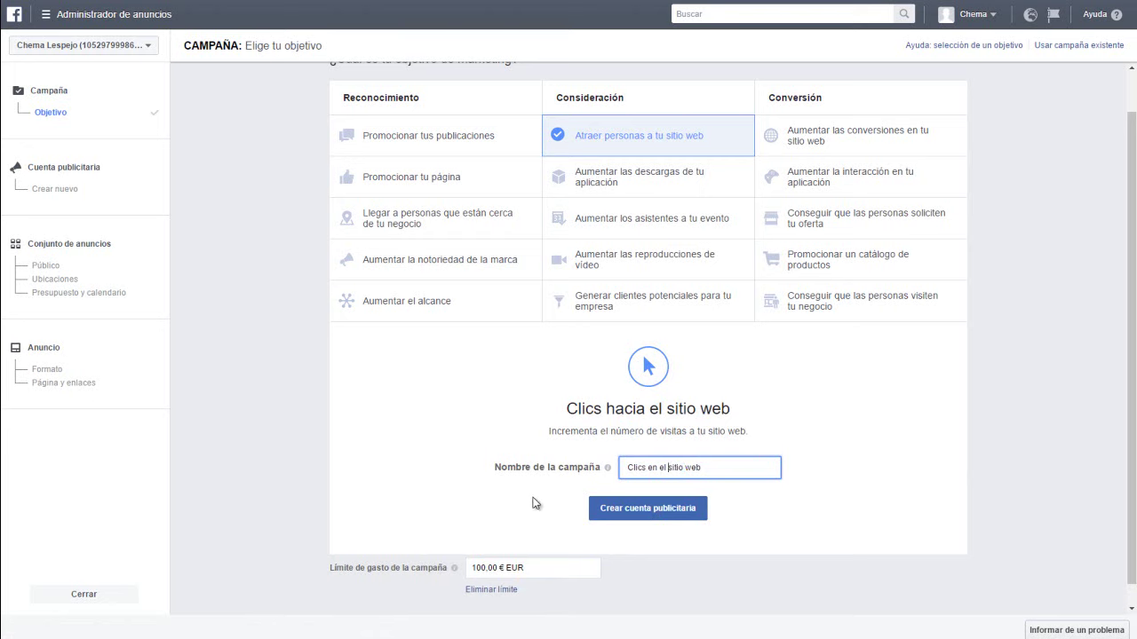
pyautogui.click(490, 594)
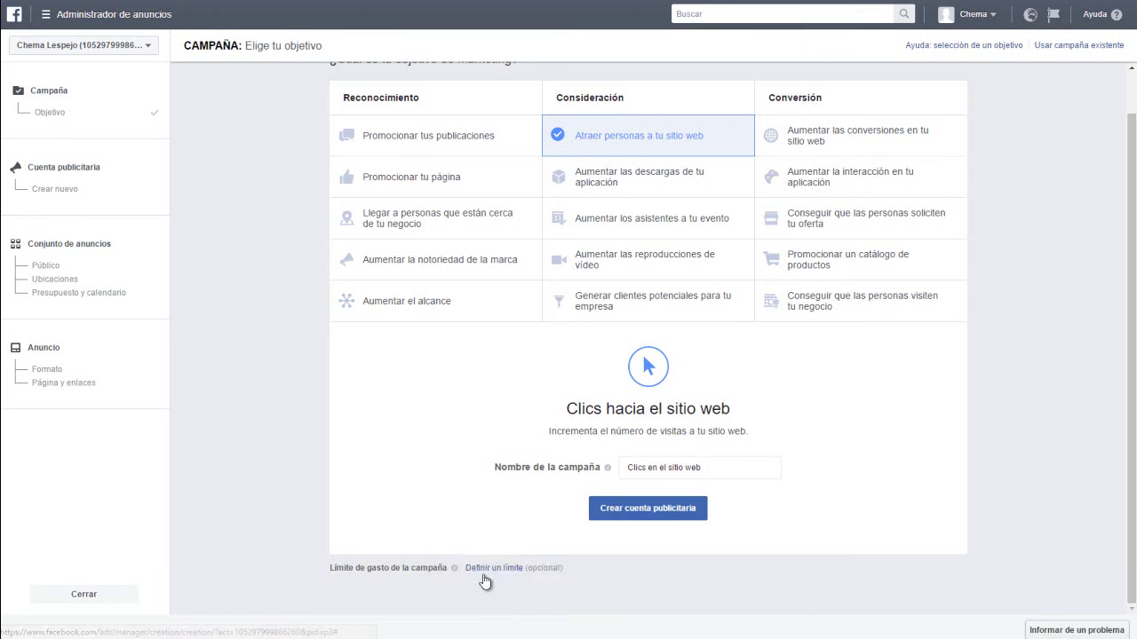
# Continue through the ad account setup with España, Euro and Europe/Madrid, and set the ad set's daily budget to 3 €.
pyautogui.click(630, 511)
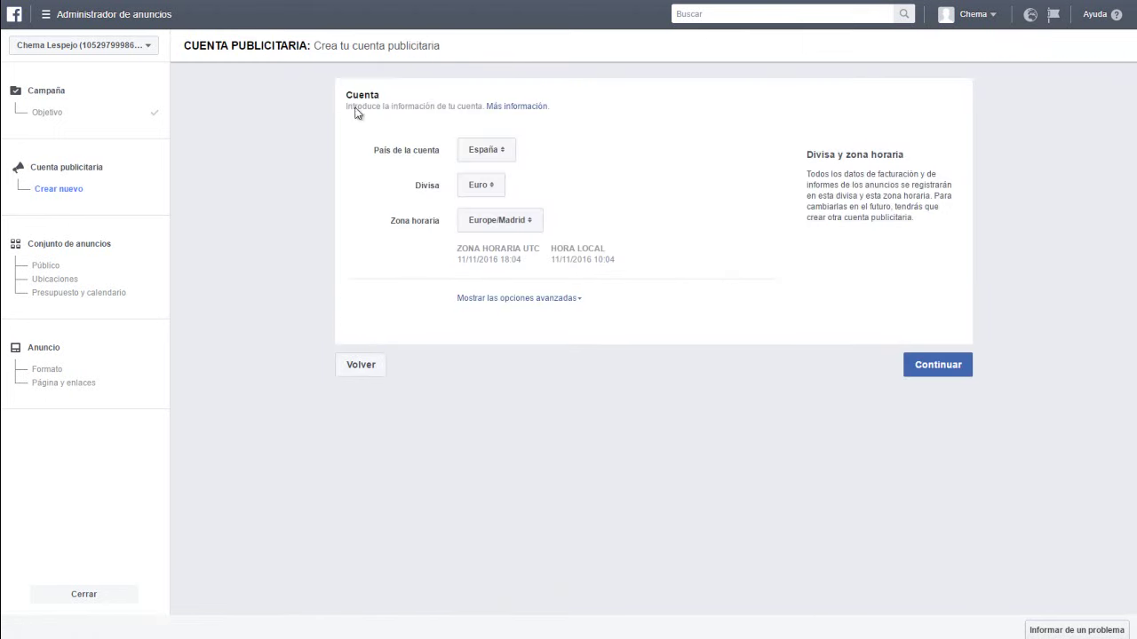
pyautogui.click(942, 374)
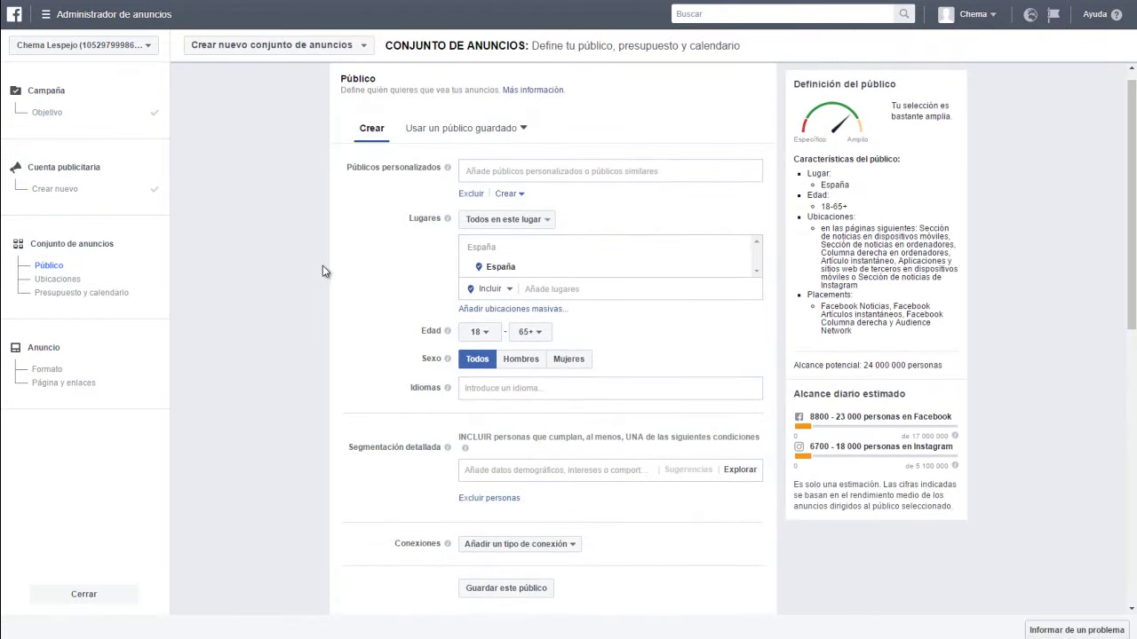
pyautogui.scroll(-2, 321, 285)
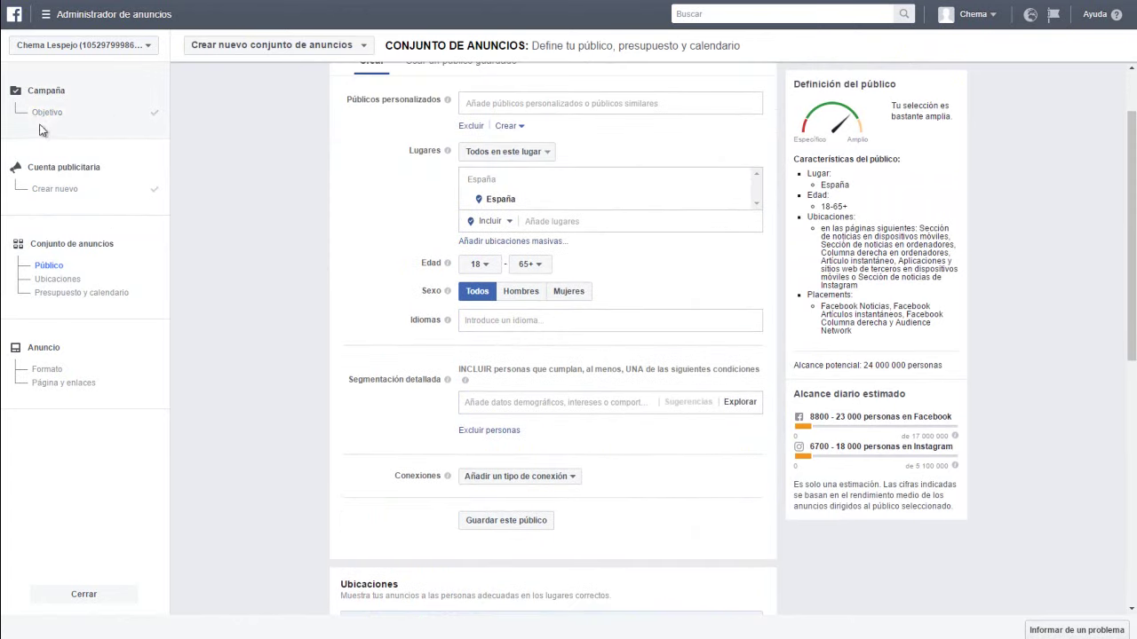
pyautogui.scroll(-10, 356, 293)
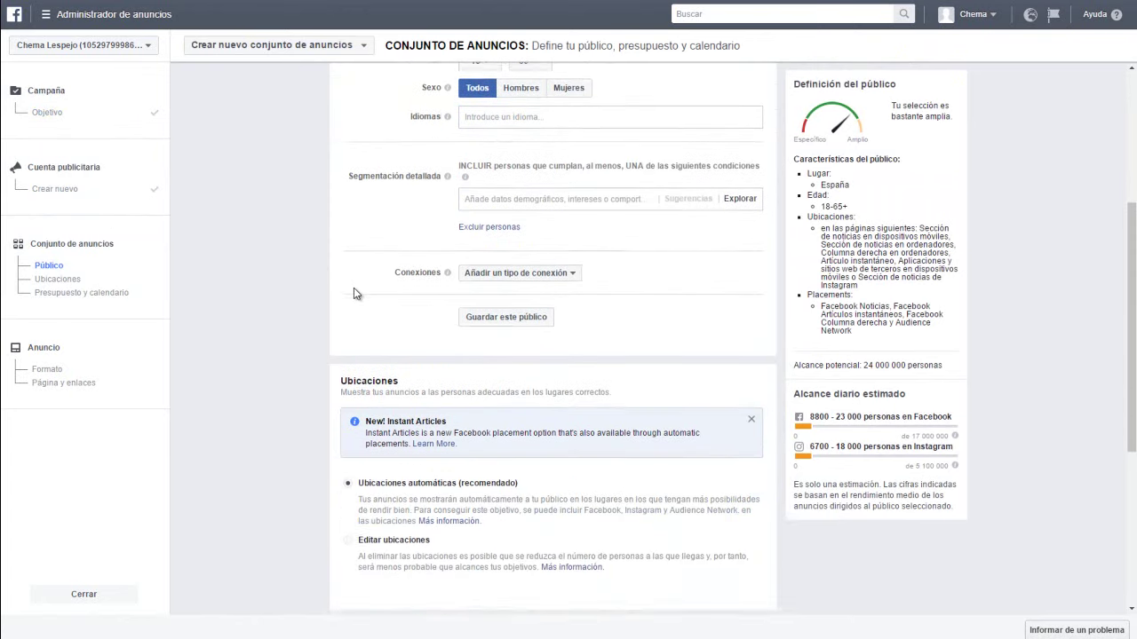
pyautogui.doubleClick(593, 346)
pyautogui.write('5')
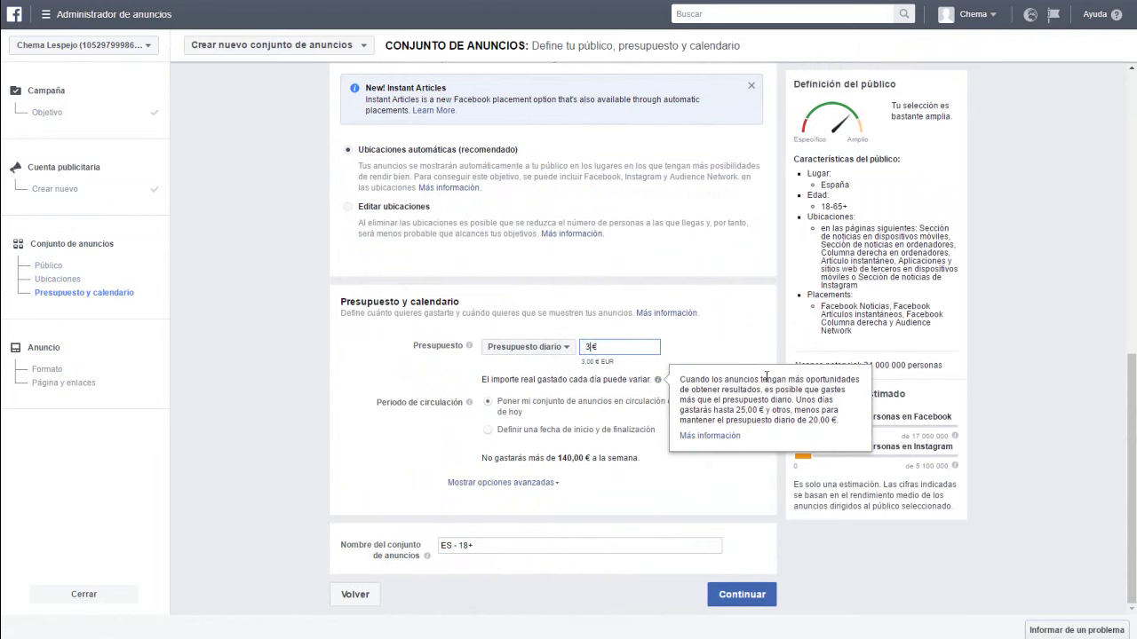
pyautogui.click(688, 339)
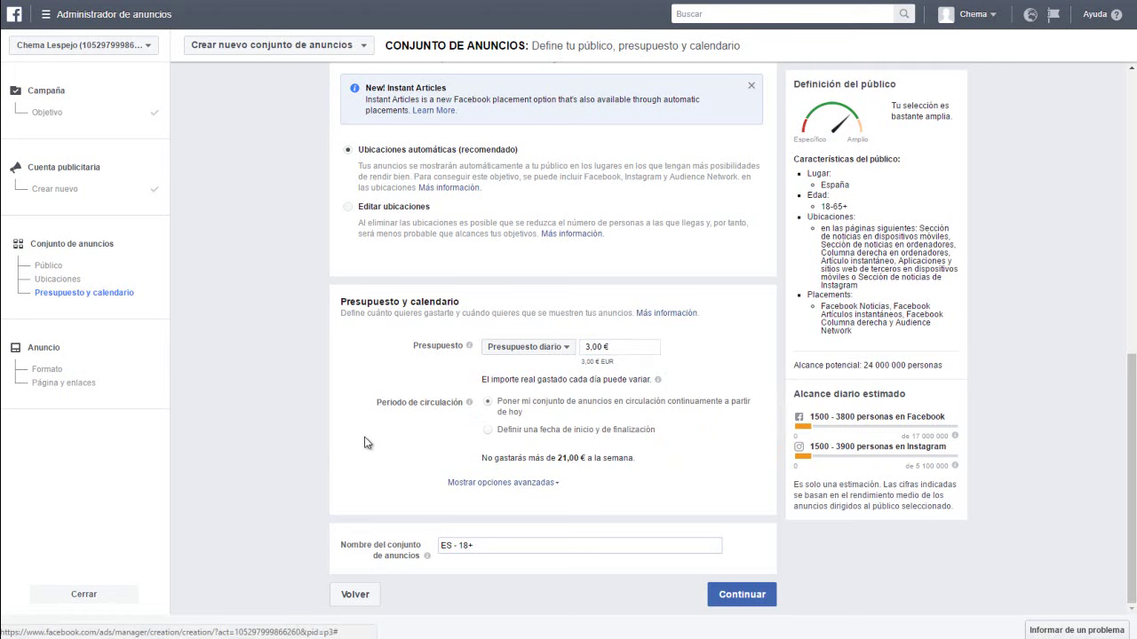
# Close the campaign creation without finishing it and return to the ad account's campaign overview.
pyautogui.scroll(3, 364, 443)
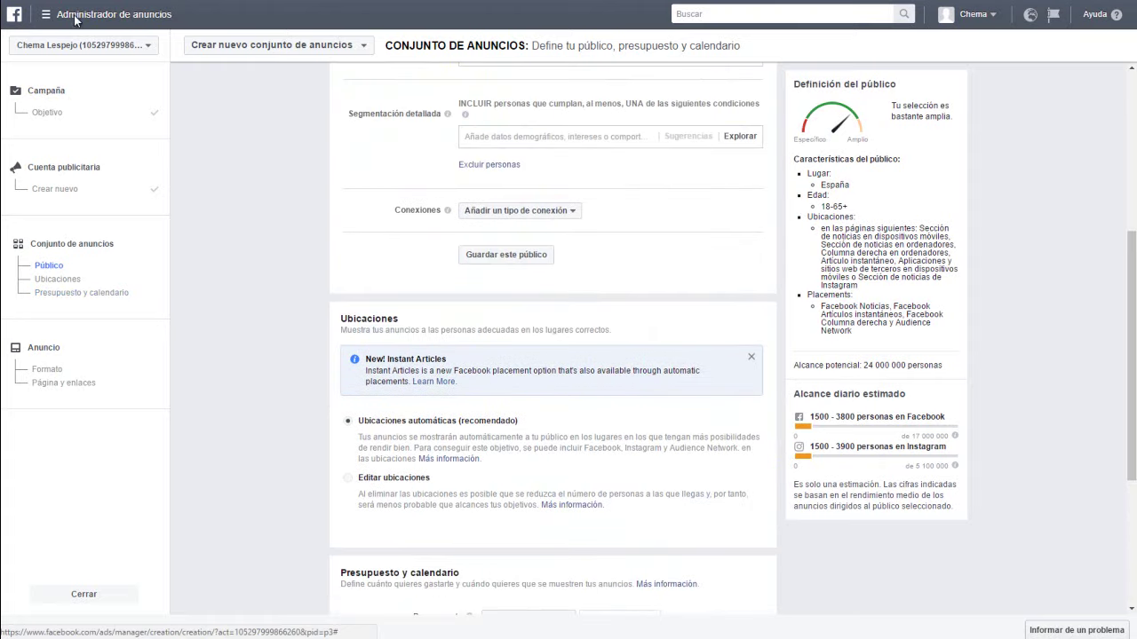
pyautogui.click(99, 597)
pyautogui.click(686, 246)
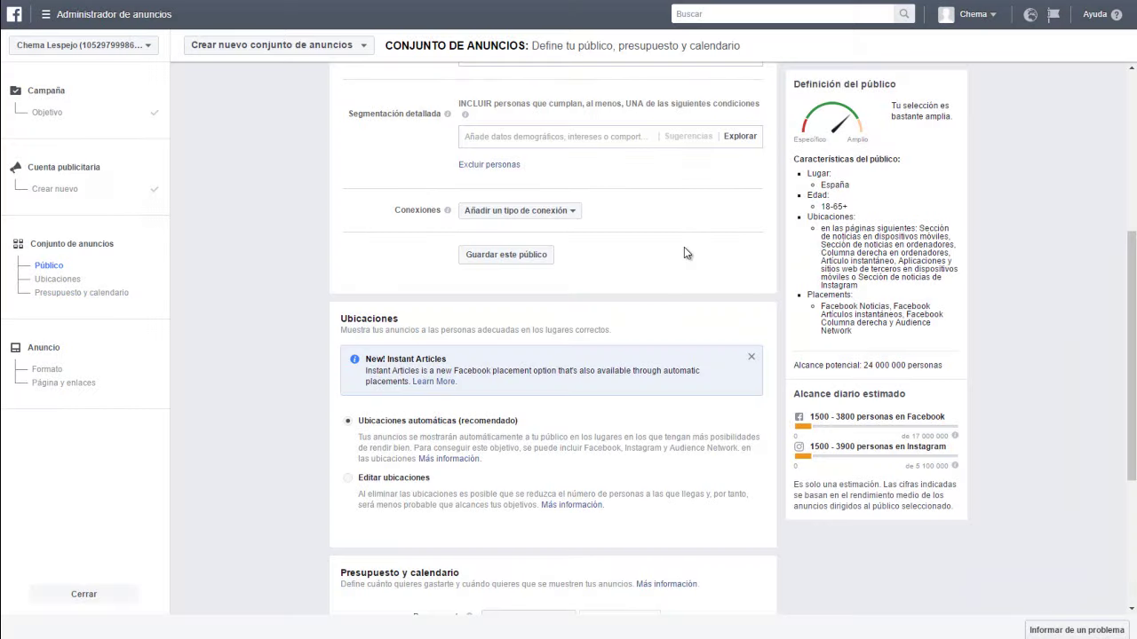
# Show all of the ad tools and open the billing and payment methods page ("Facturación y métodos de pago").
pyautogui.click(94, 18)
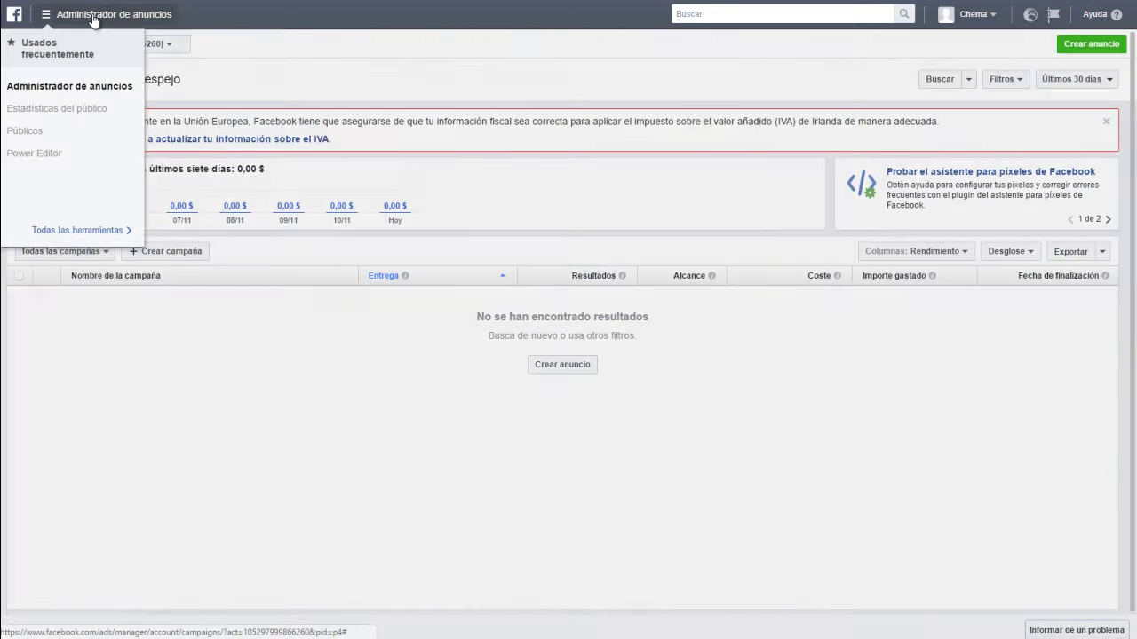
pyautogui.click(87, 233)
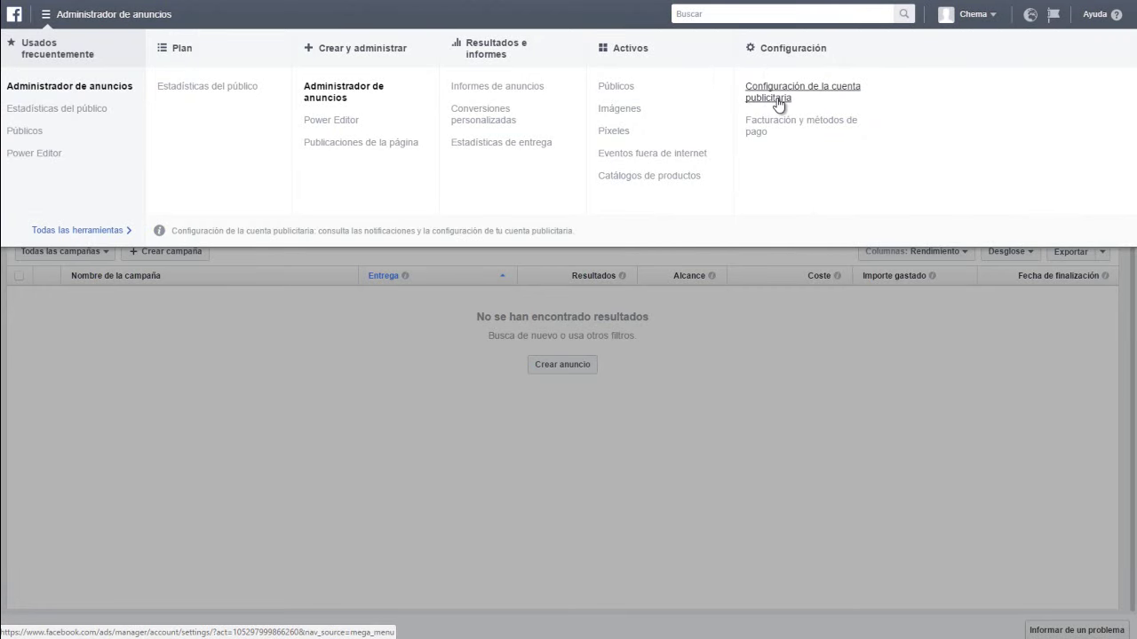
pyautogui.click(773, 125)
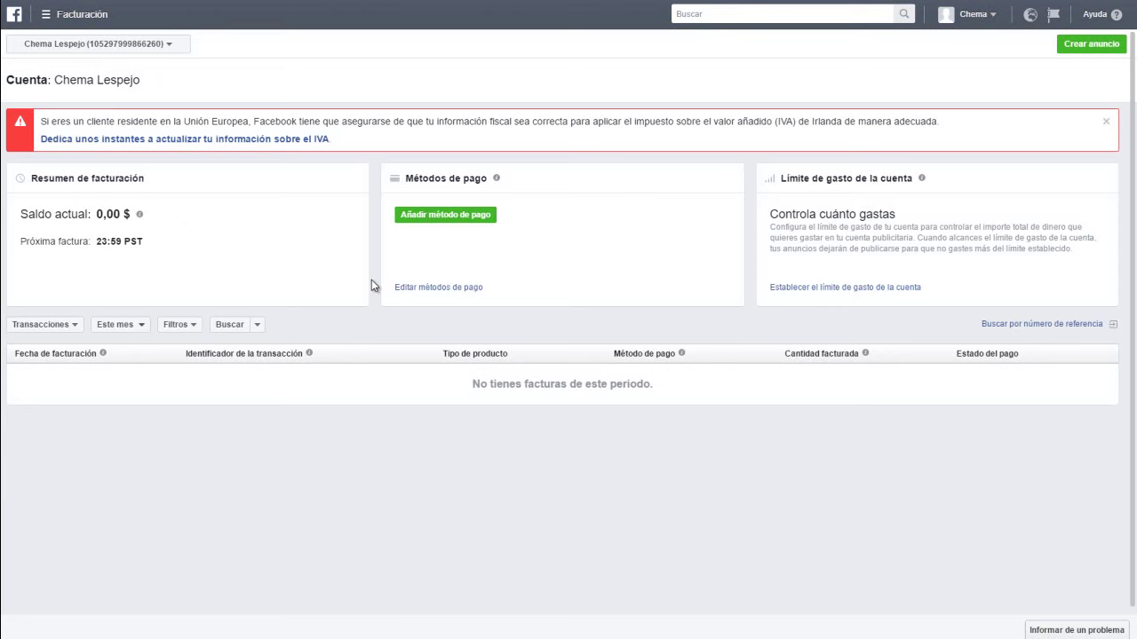
# Look at the form for establishing the account's spending limit and cancel it without entering an amount.
pyautogui.click(890, 296)
pyautogui.click(573, 249)
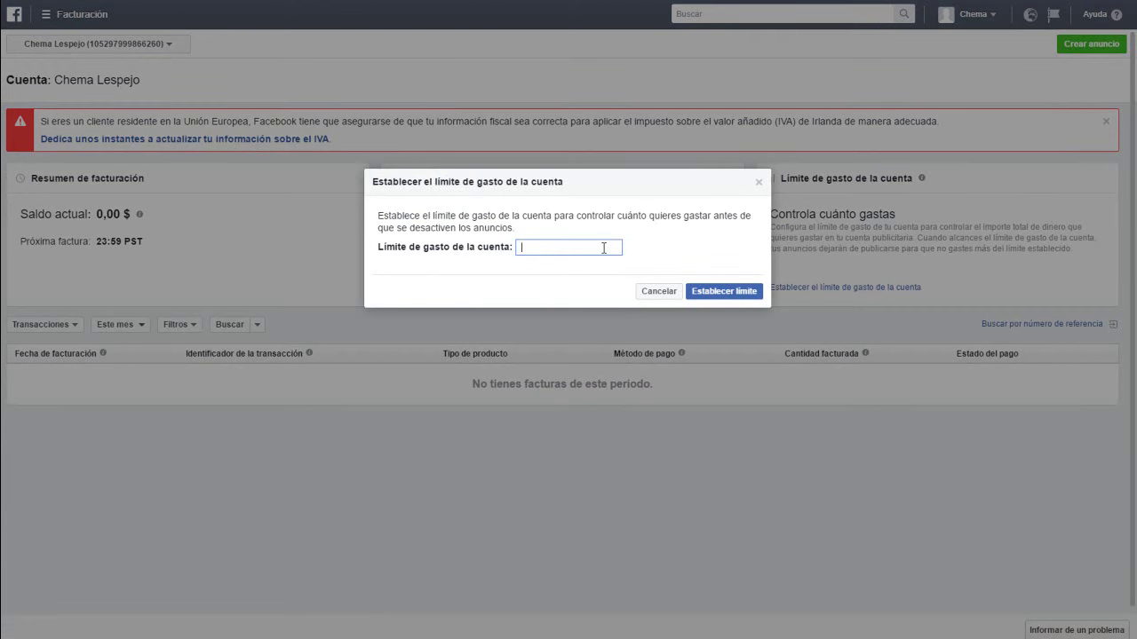
pyautogui.click(658, 291)
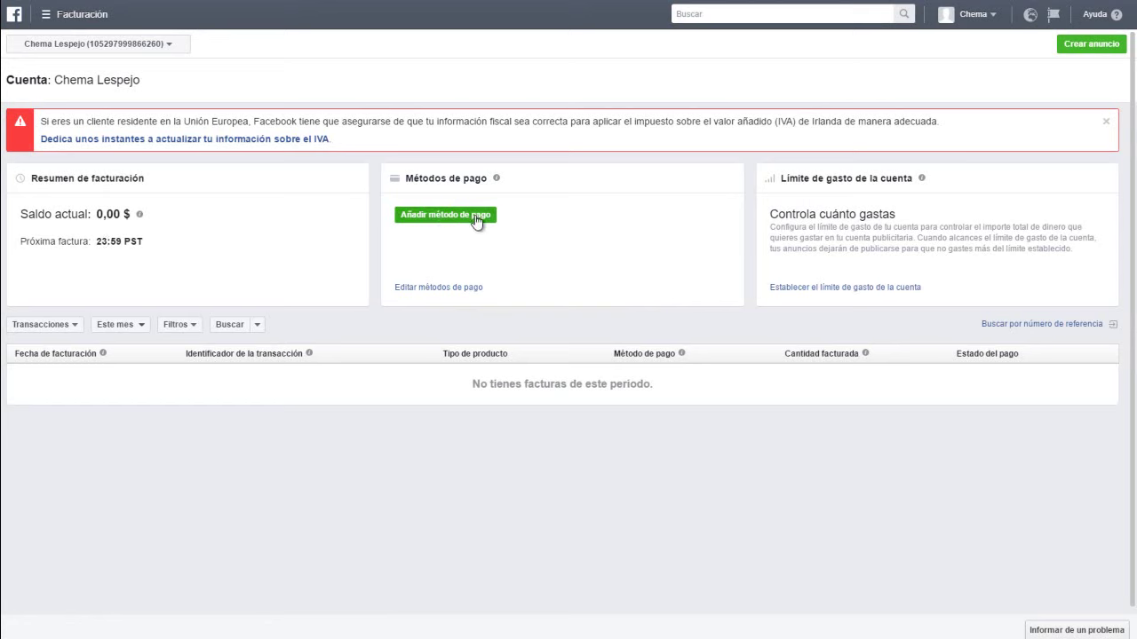
# Open the option for editing payment methods, and reopen the billing and payment methods page from Ads Manager.
pyautogui.click(444, 289)
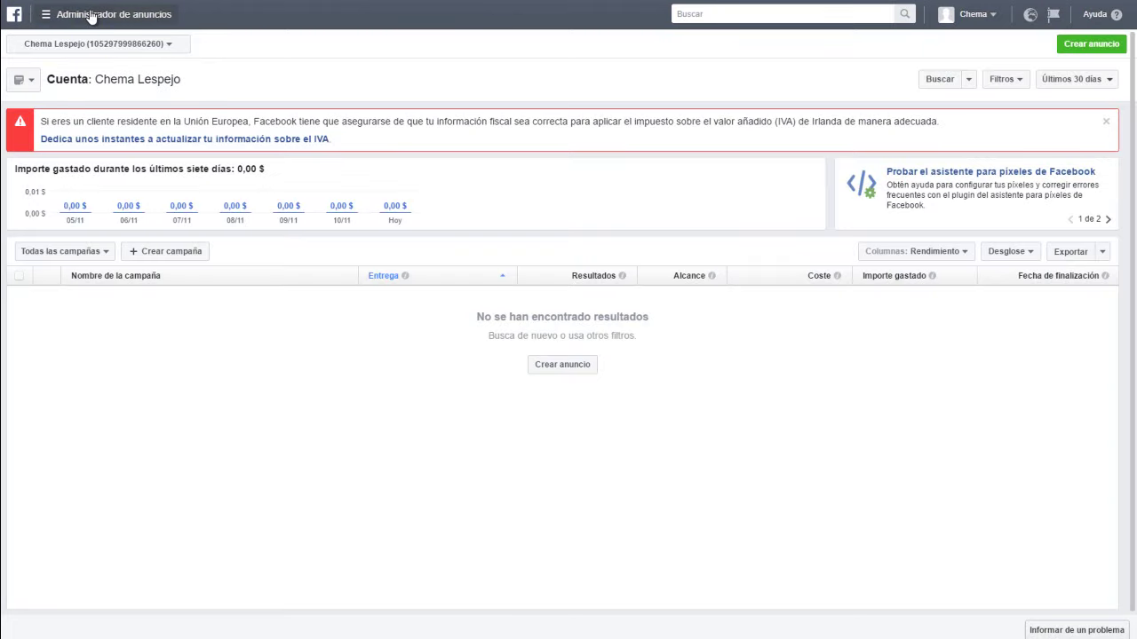
pyautogui.click(92, 16)
pyautogui.click(772, 124)
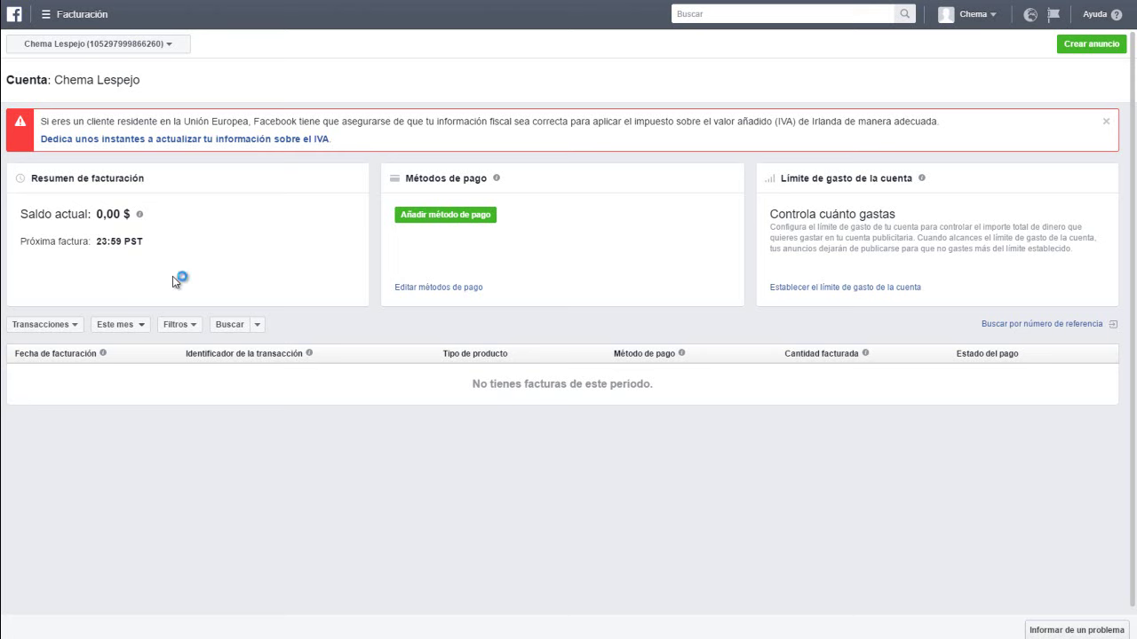
# Go back to Ads Manager and review the ad account settings page down to the option "Desactivar cuenta publicitaria".
pyautogui.click(76, 21)
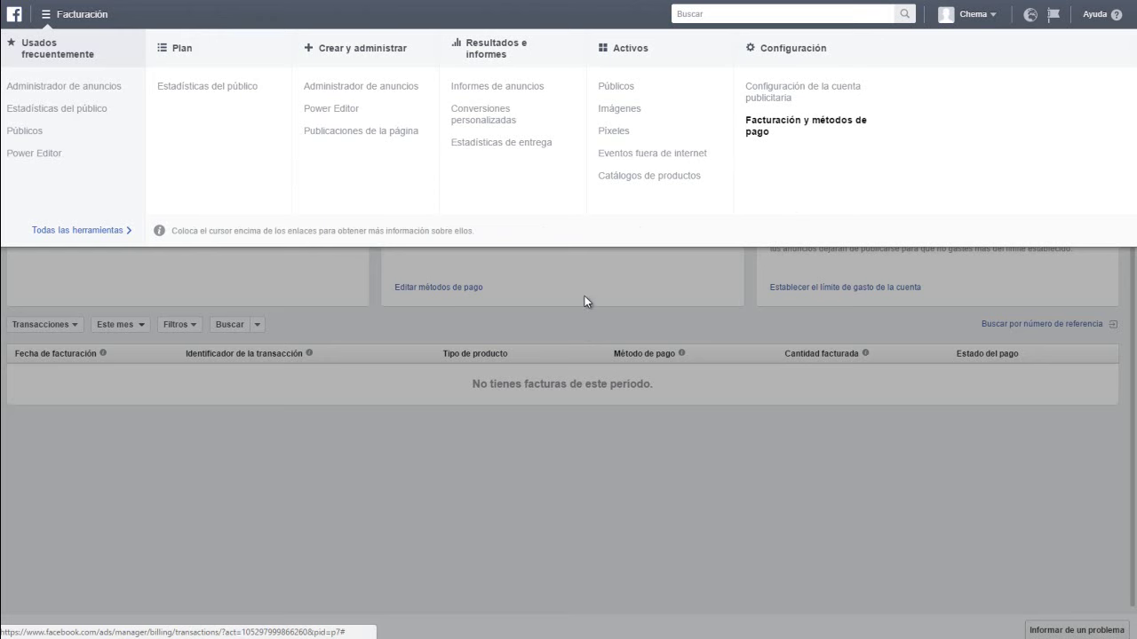
pyautogui.click(105, 91)
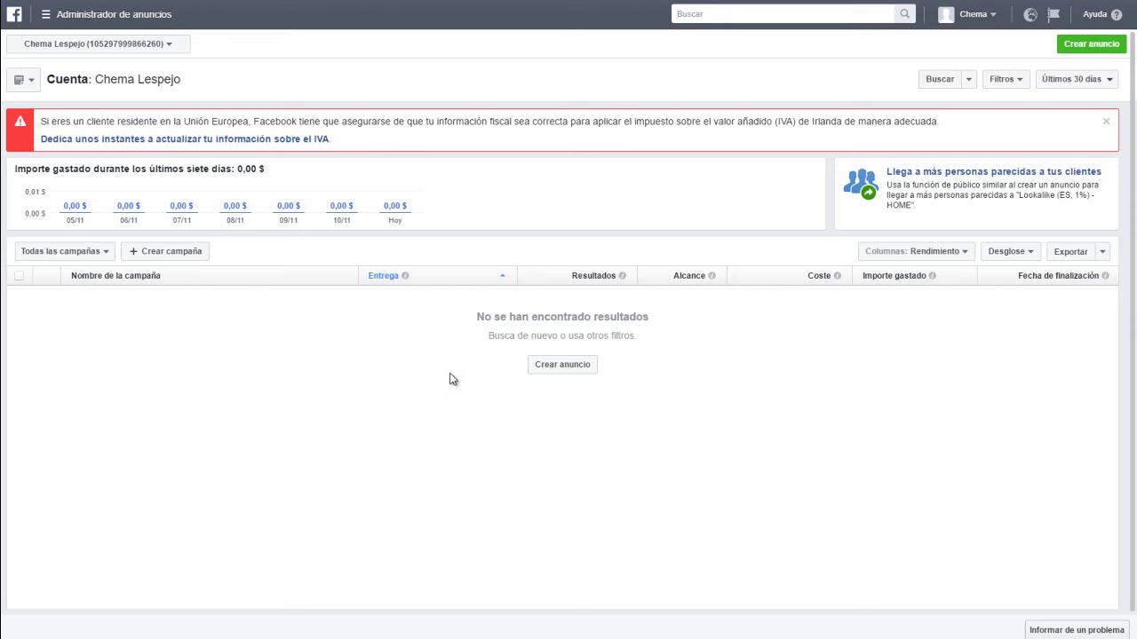
pyautogui.click(112, 18)
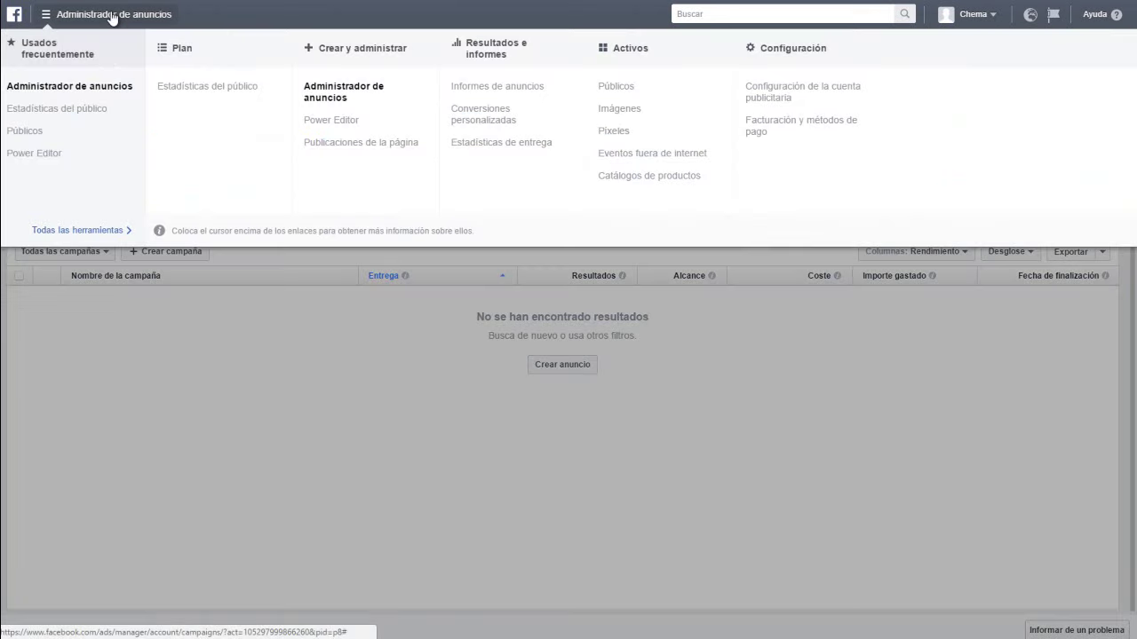
pyautogui.click(786, 108)
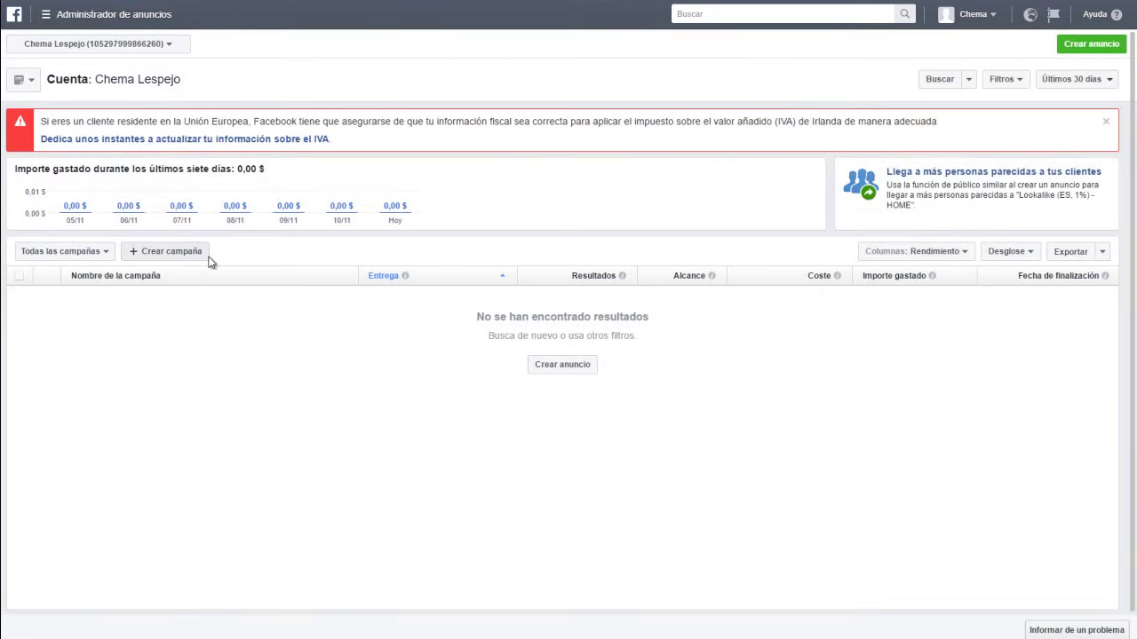
pyautogui.scroll(-5, 197, 281)
pyautogui.scroll(-6, 196, 282)
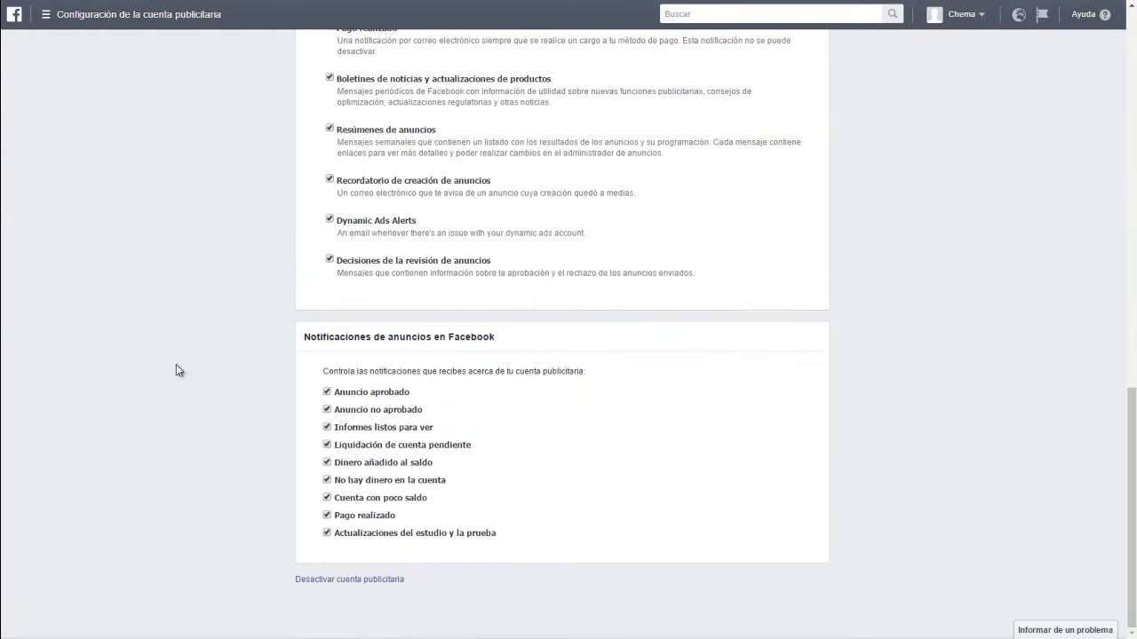
pyautogui.scroll(15, 176, 365)
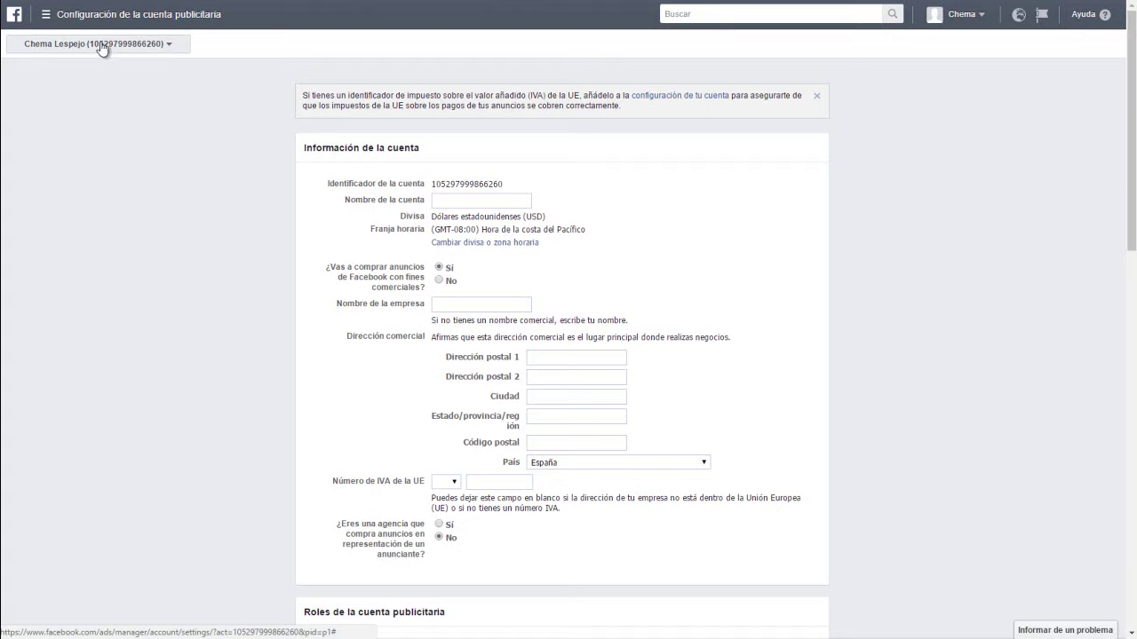
# Return to Ads Manager from the account settings and close the campaign creation form to reach the campaign overview.
pyautogui.click(71, 16)
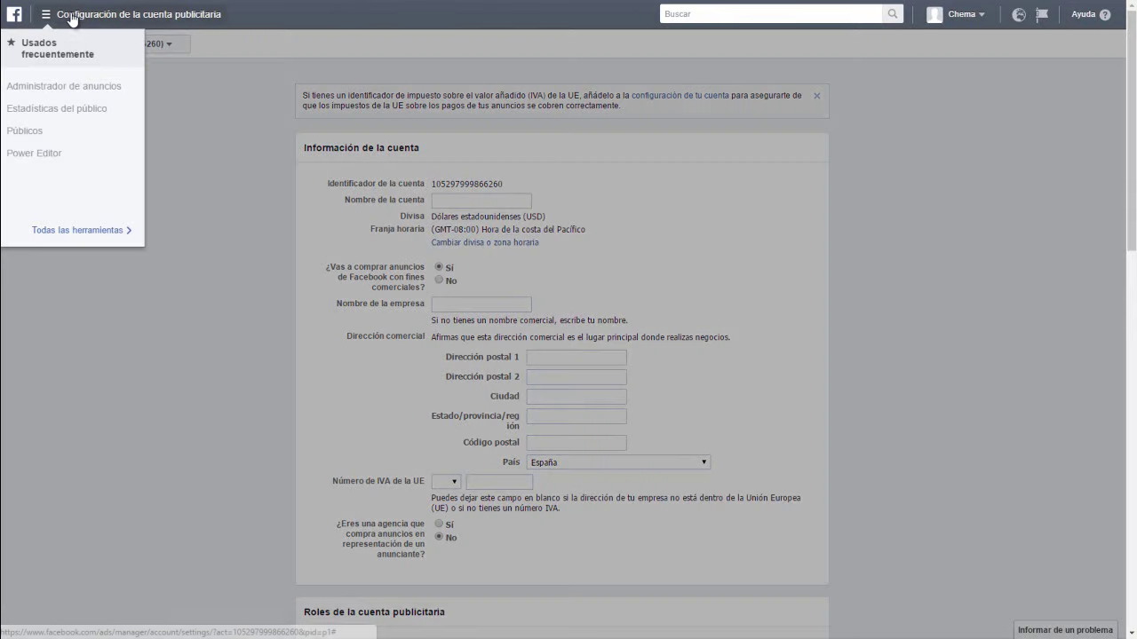
pyautogui.click(67, 90)
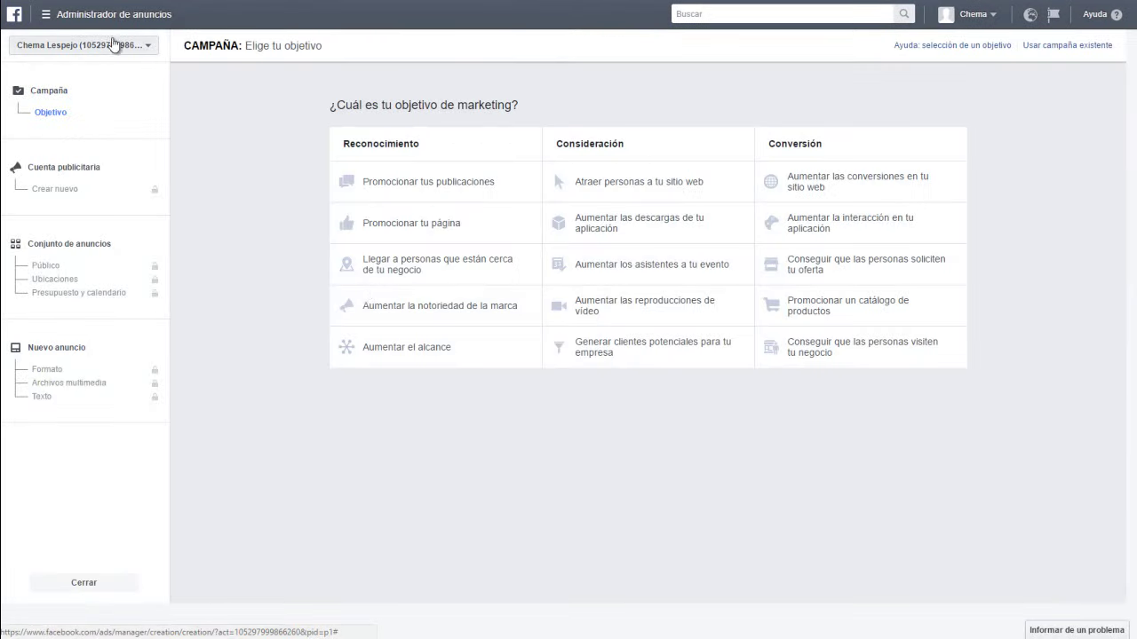
pyautogui.moveTo(43, 271)
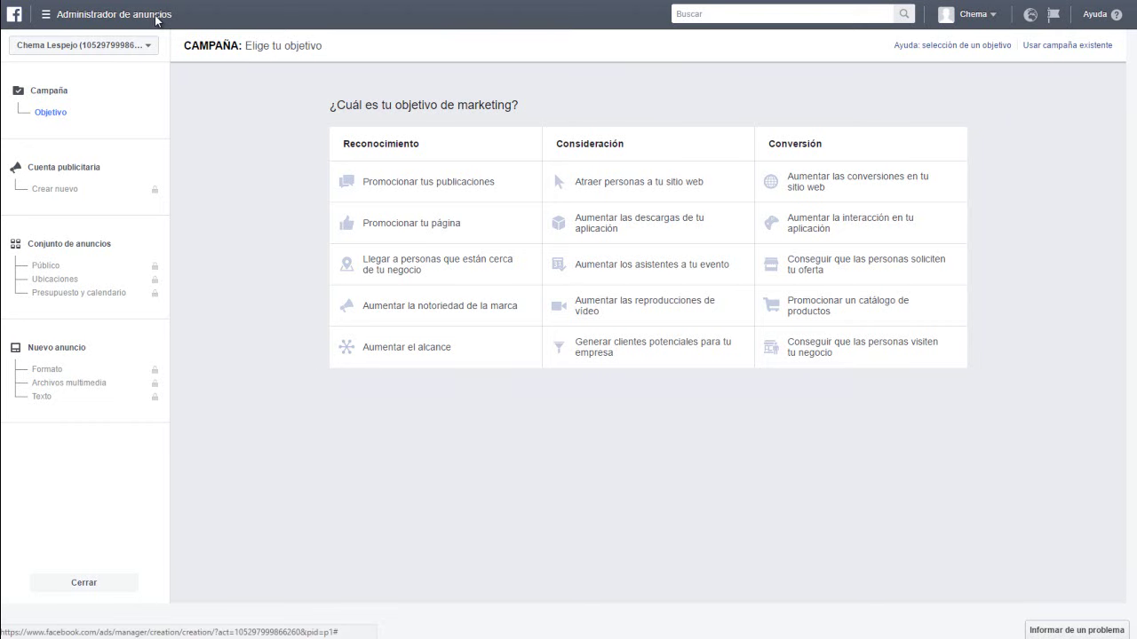
pyautogui.click(80, 583)
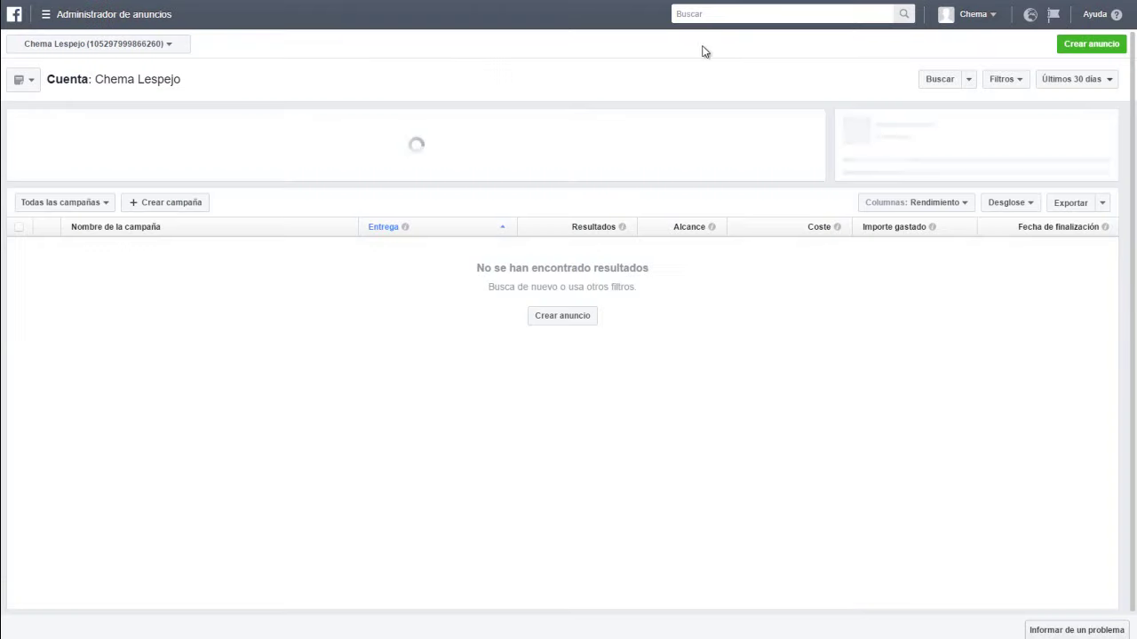